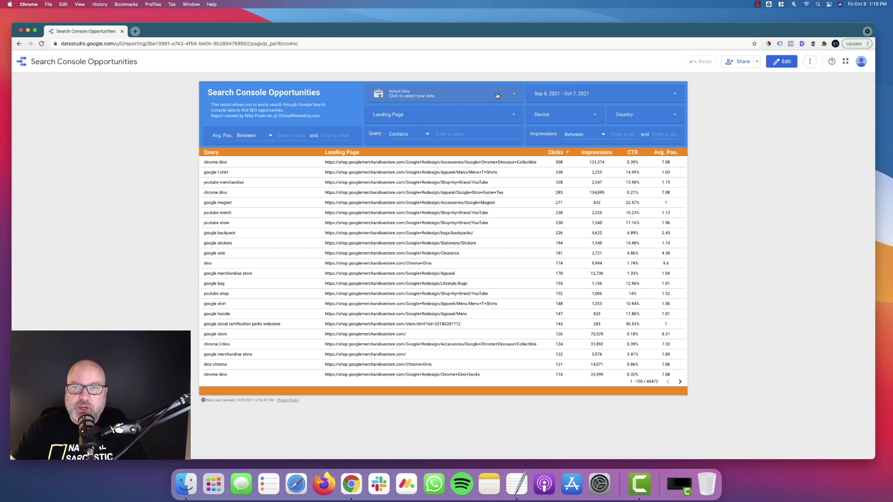
# Step: Review the preset periods offered by the report's date range filter, leaving it on Last 30 days
pyautogui.click(640, 93)
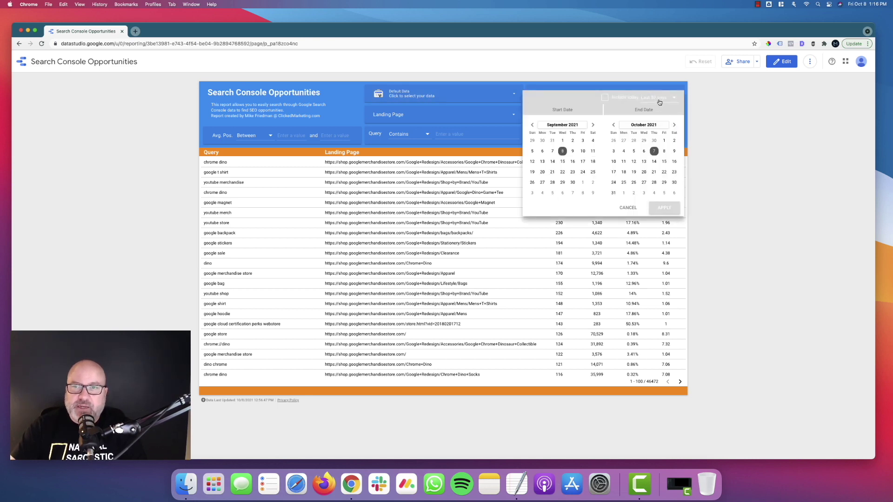
pyautogui.click(659, 97)
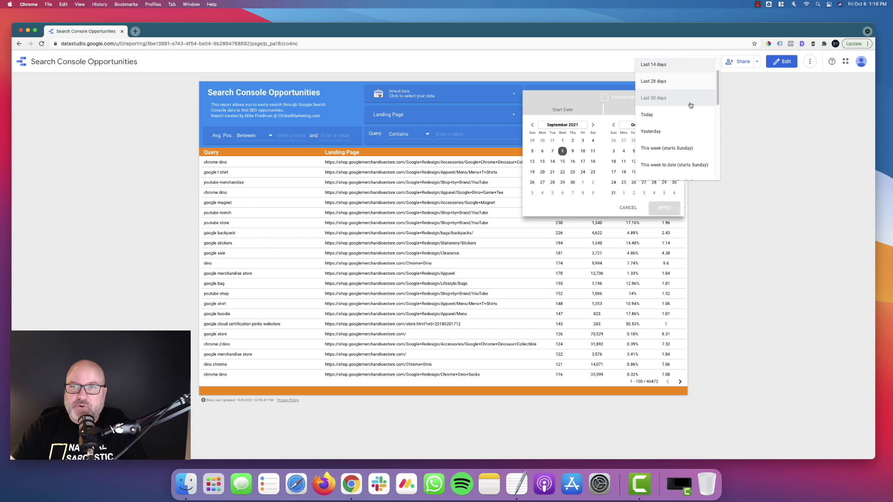
pyautogui.scroll(2, 690, 105)
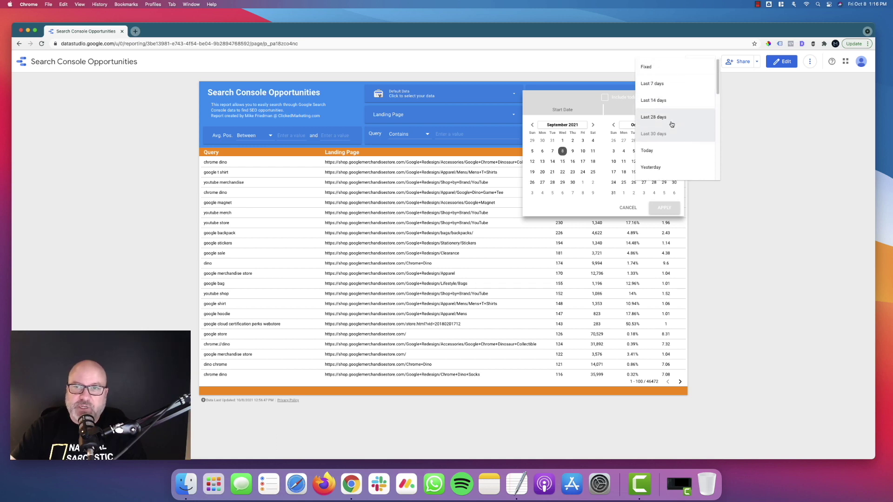
pyautogui.scroll(-1, 680, 149)
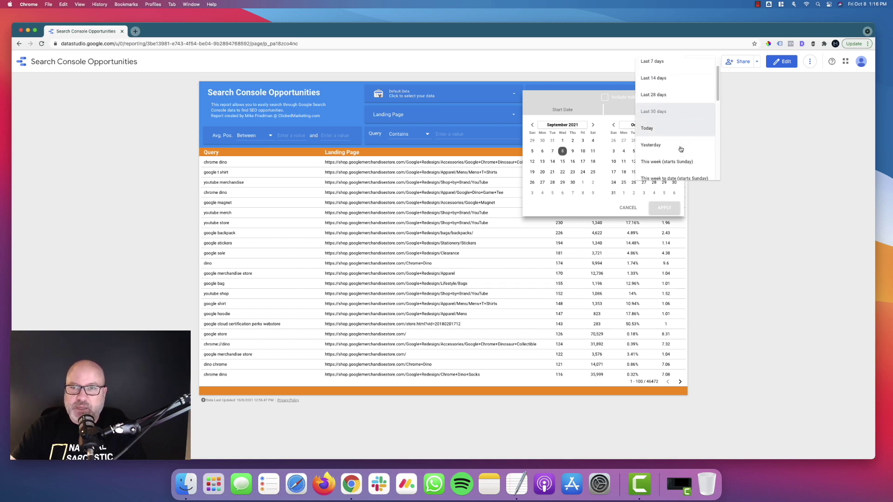
pyautogui.scroll(-4, 680, 149)
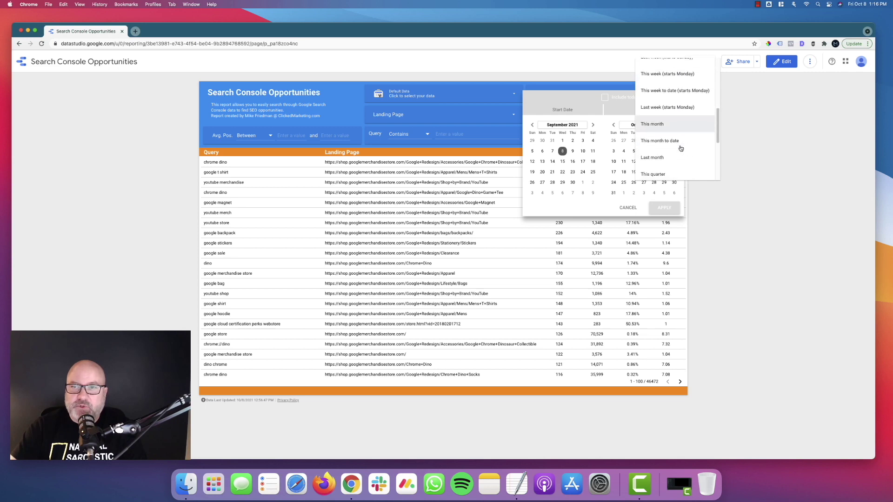
pyautogui.scroll(-5, 680, 148)
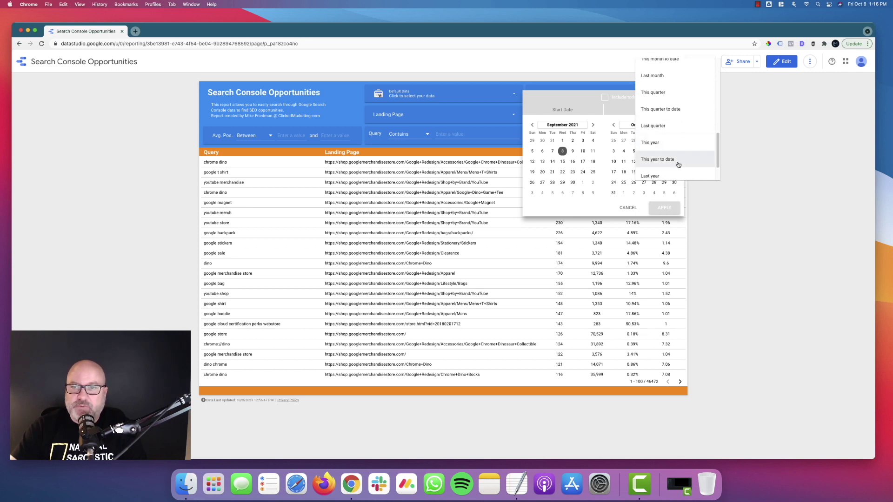
pyautogui.scroll(-3, 678, 164)
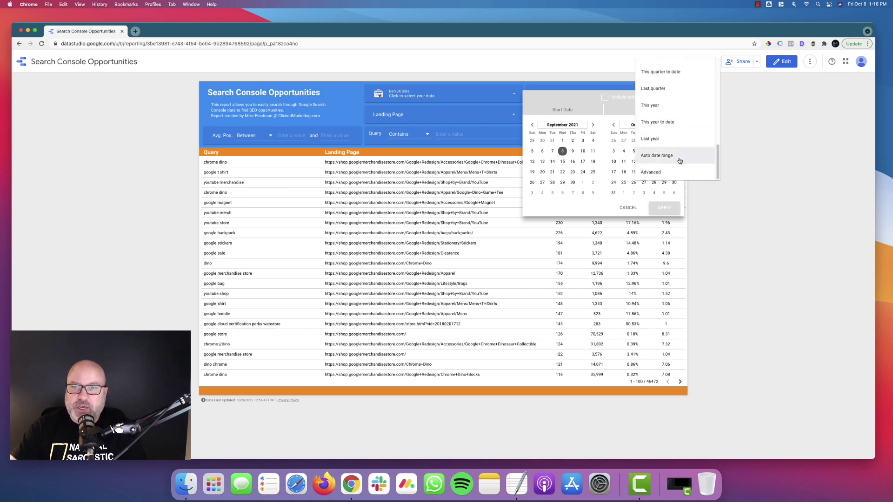
pyautogui.click(591, 107)
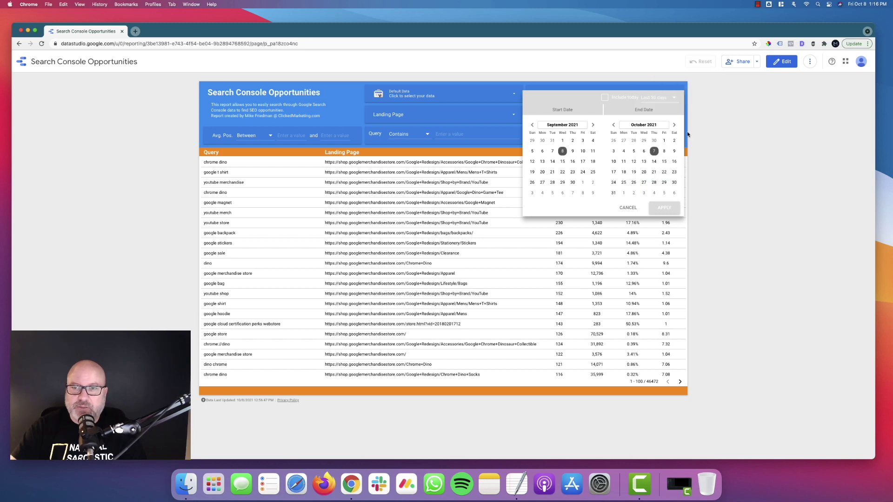
pyautogui.click(663, 99)
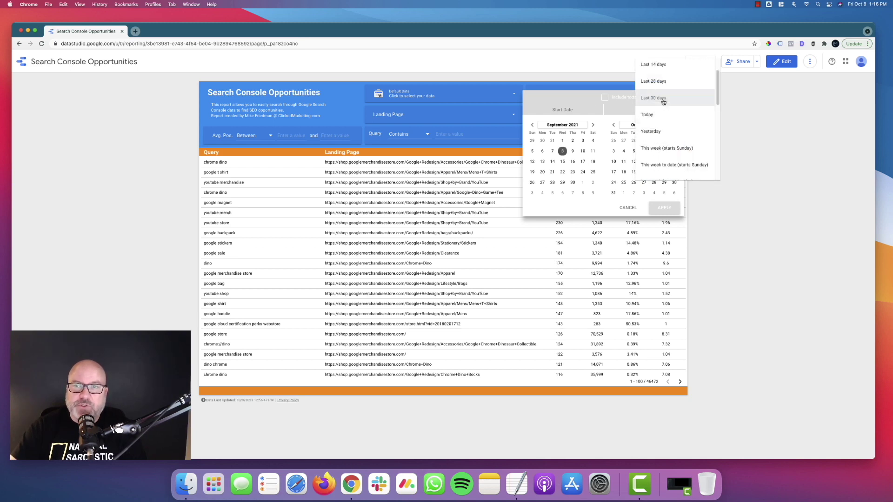
pyautogui.click(663, 100)
pyautogui.click(664, 207)
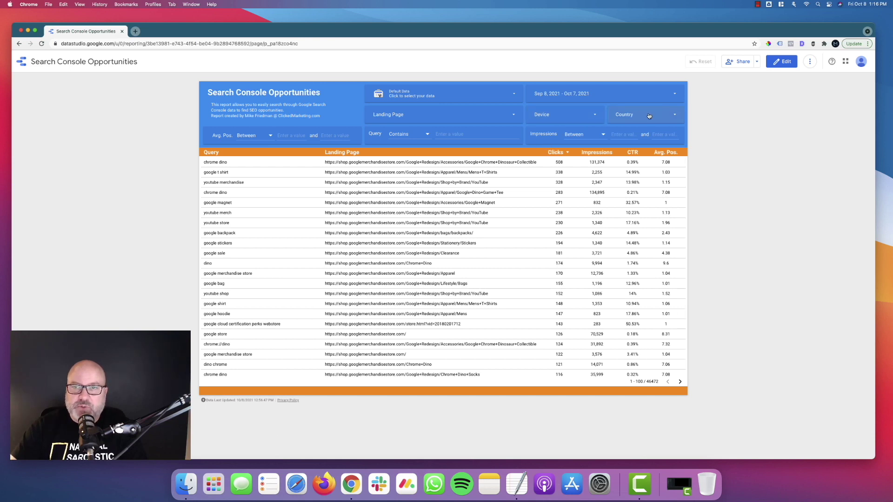
# Step: Check the options in the country filter and try excluding DESKTOP in the device filter
pyautogui.click(676, 114)
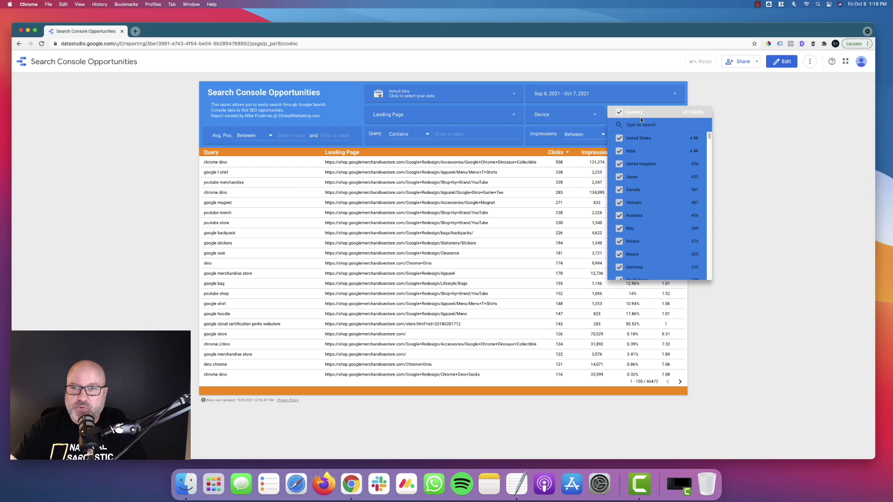
pyautogui.click(718, 87)
pyautogui.click(568, 115)
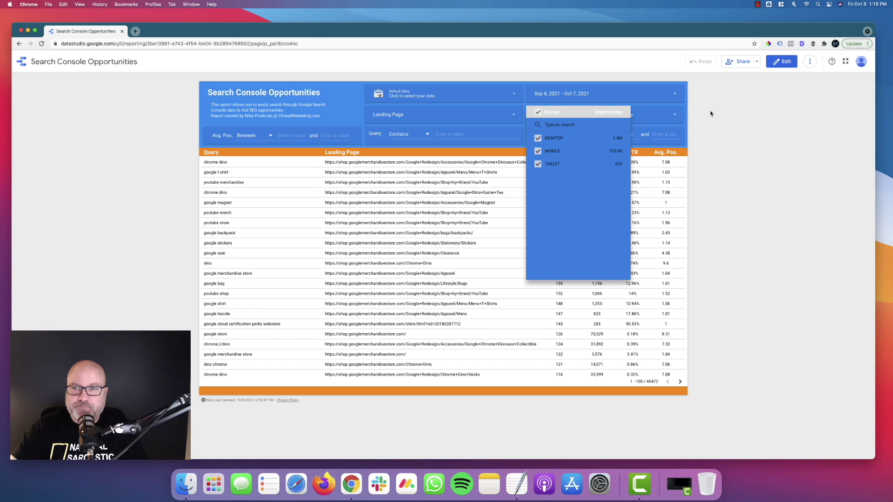
pyautogui.click(538, 139)
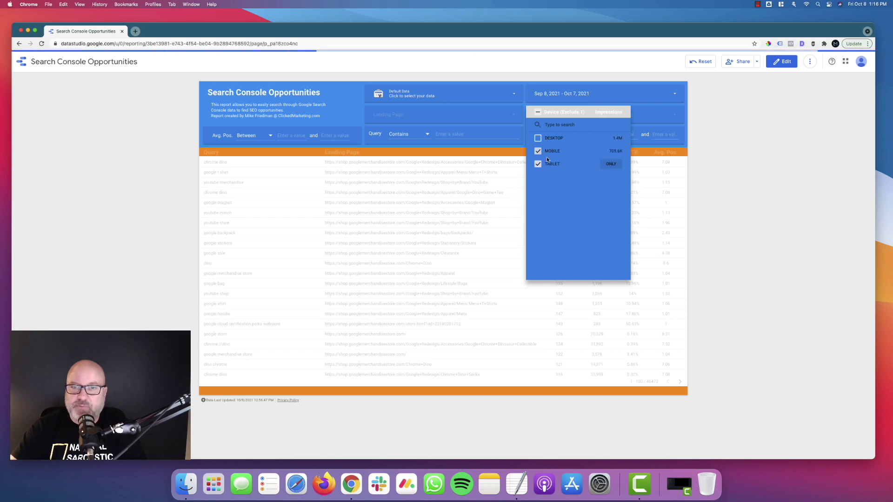
pyautogui.click(450, 120)
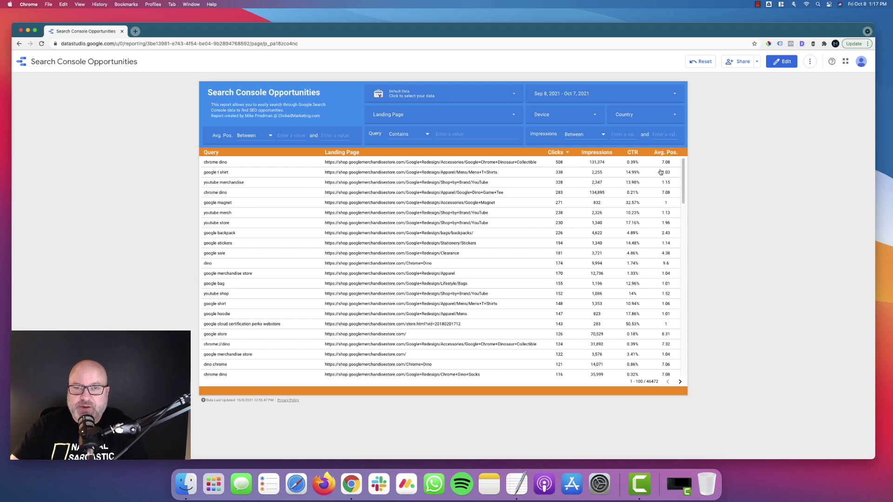
# Step: Filter the report to only the first landing page in the list, the men's T-shirts page, and look through its queries
pyautogui.click(440, 121)
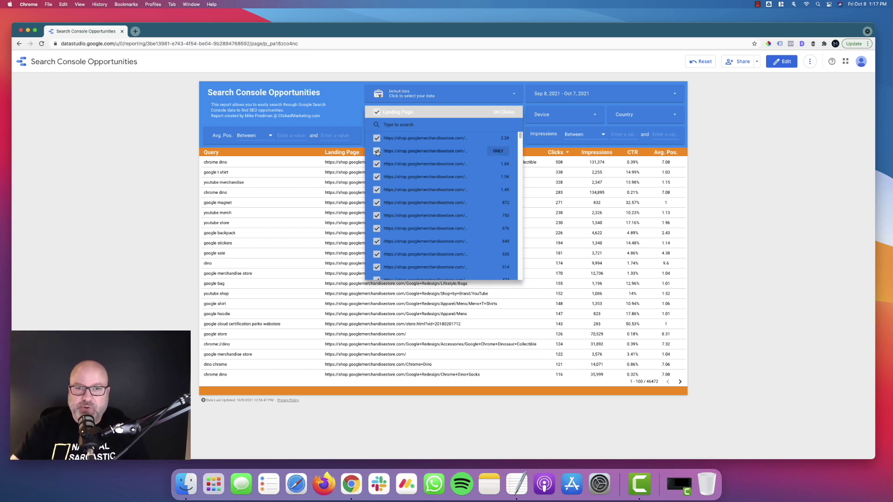
pyautogui.scroll(-5, 452, 203)
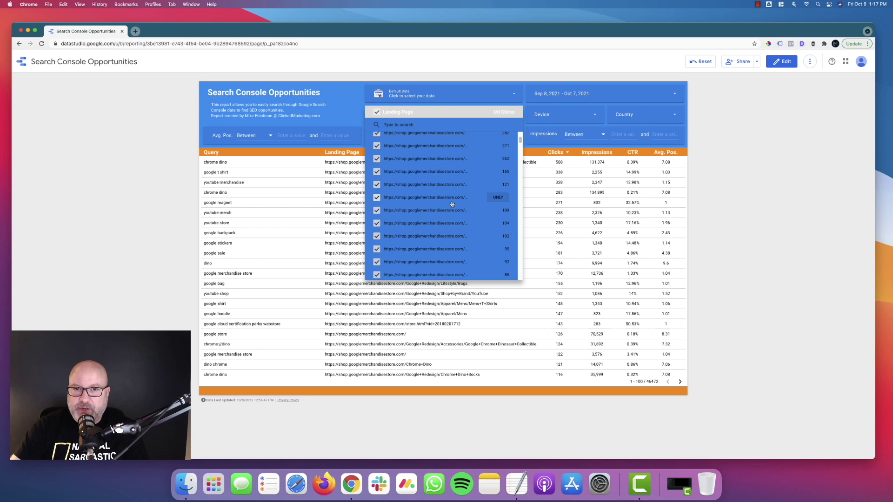
pyautogui.scroll(5, 451, 204)
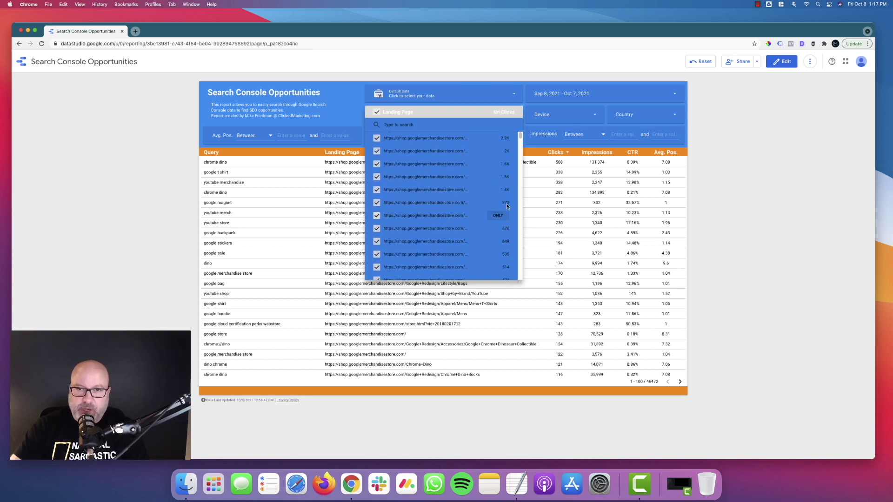
pyautogui.click(500, 139)
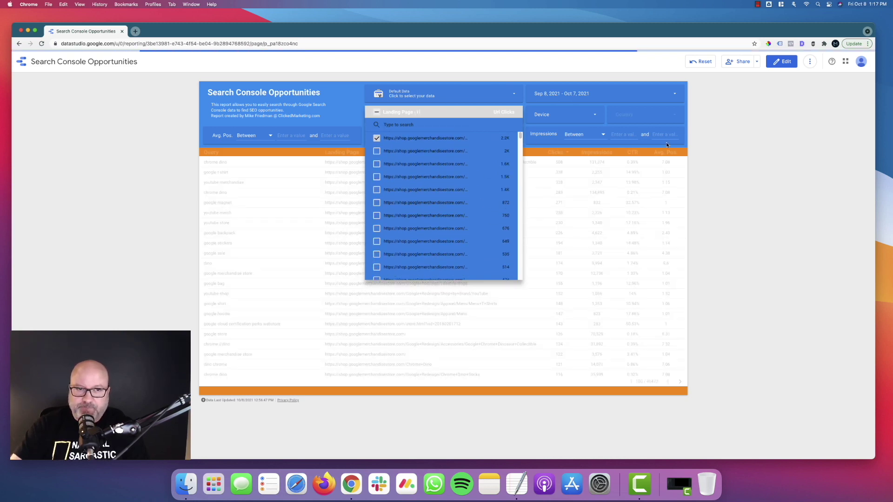
pyautogui.click(772, 182)
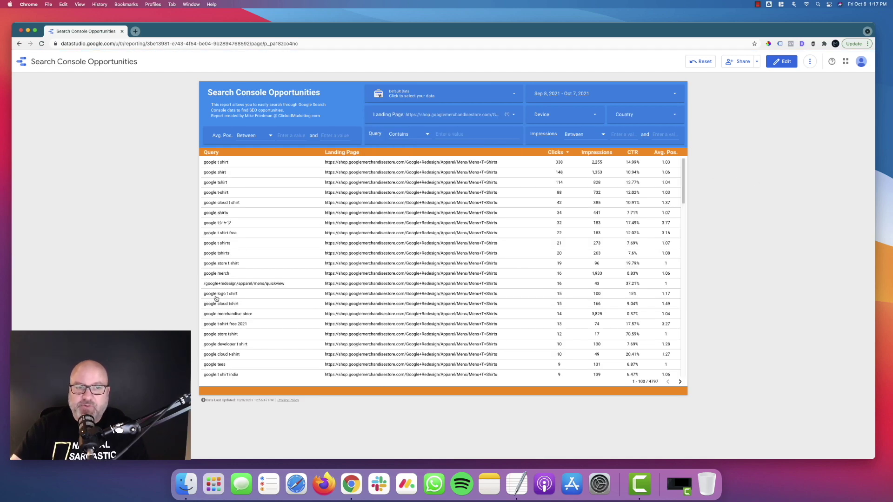
pyautogui.scroll(-8, 218, 299)
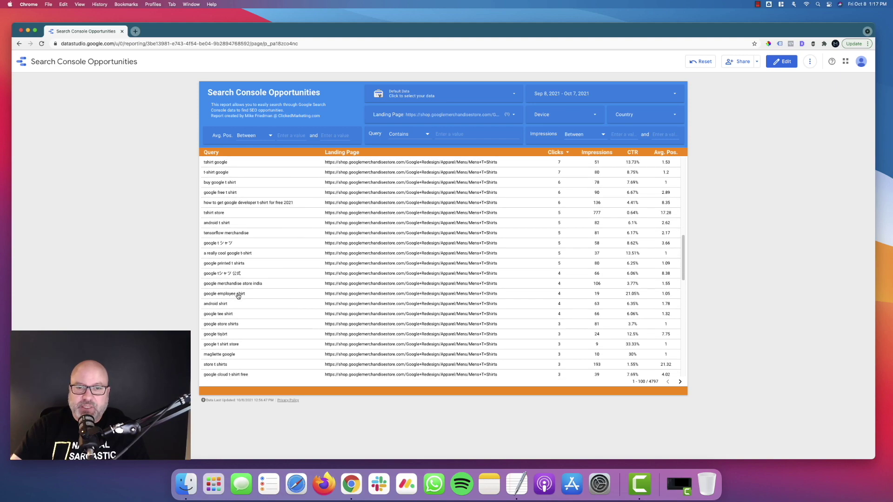
pyautogui.scroll(-4, 237, 296)
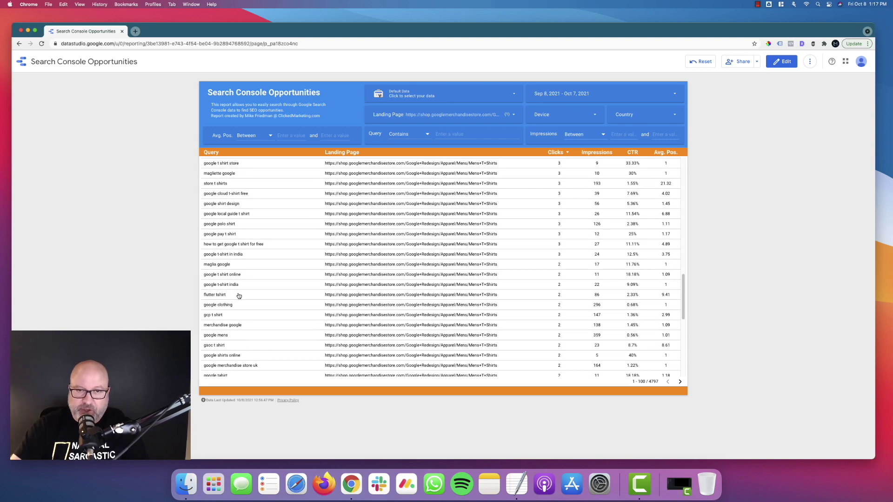
pyautogui.scroll(-6, 239, 295)
pyautogui.scroll(20, 239, 295)
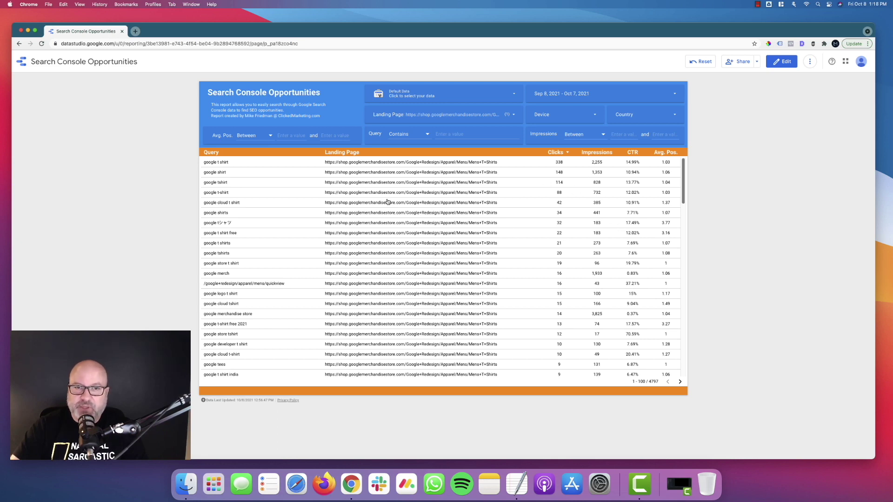
# Step: Reselect all landing pages in the landing page filter
pyautogui.click(512, 115)
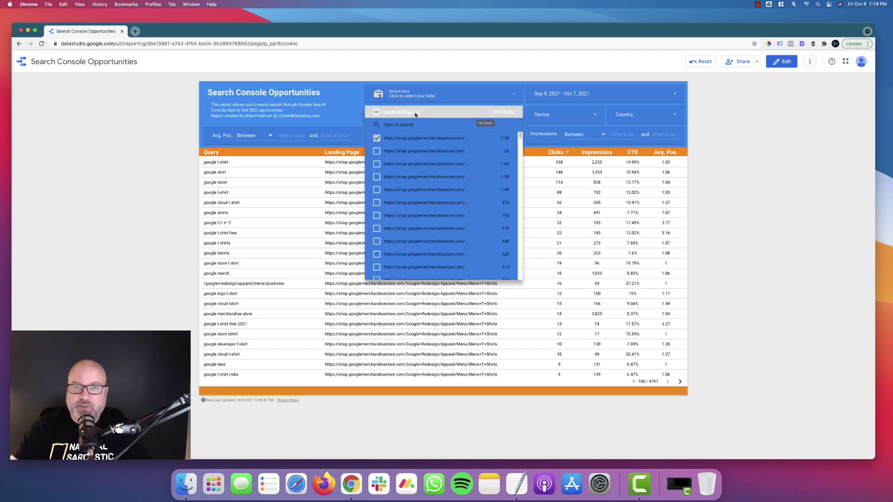
pyautogui.click(377, 113)
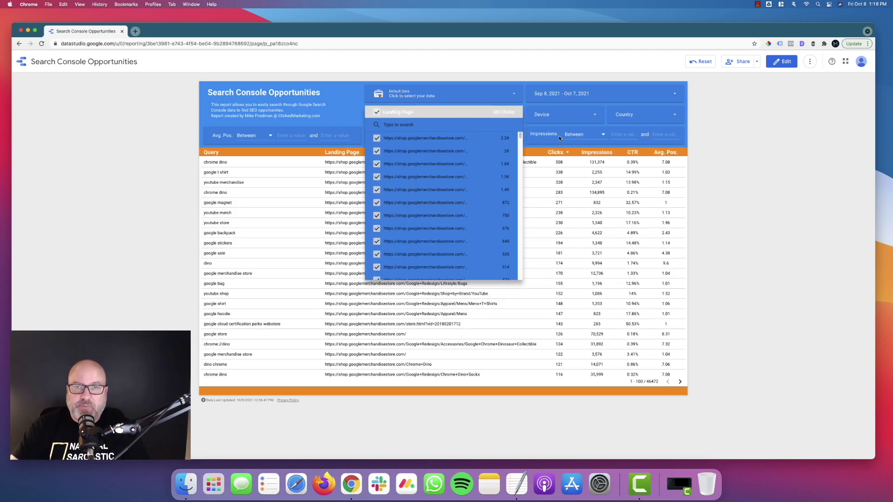
pyautogui.click(717, 159)
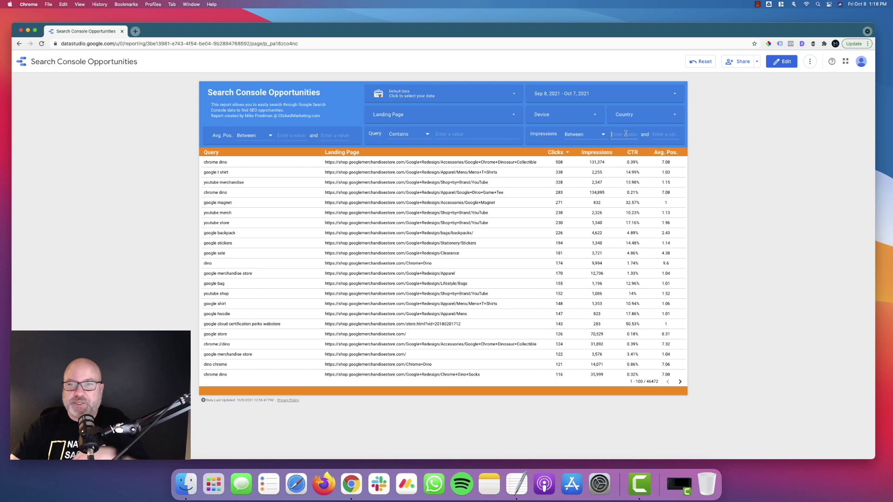
# Step: Filter the table to rows with impressions greater than or equal to 25,000
pyautogui.click(597, 136)
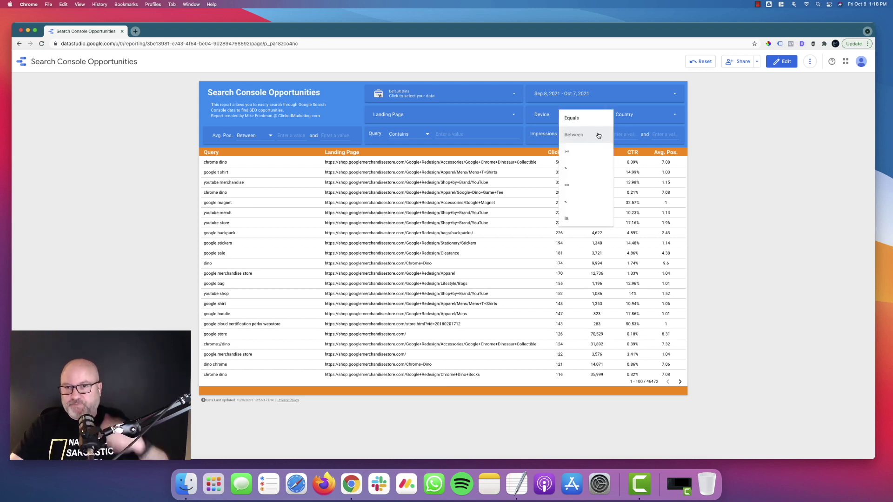
pyautogui.click(581, 151)
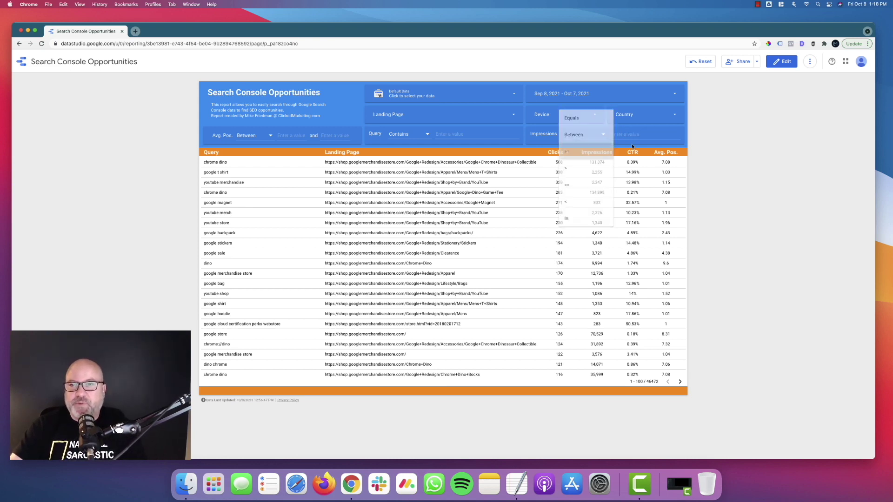
pyautogui.click(632, 134)
pyautogui.write('25')
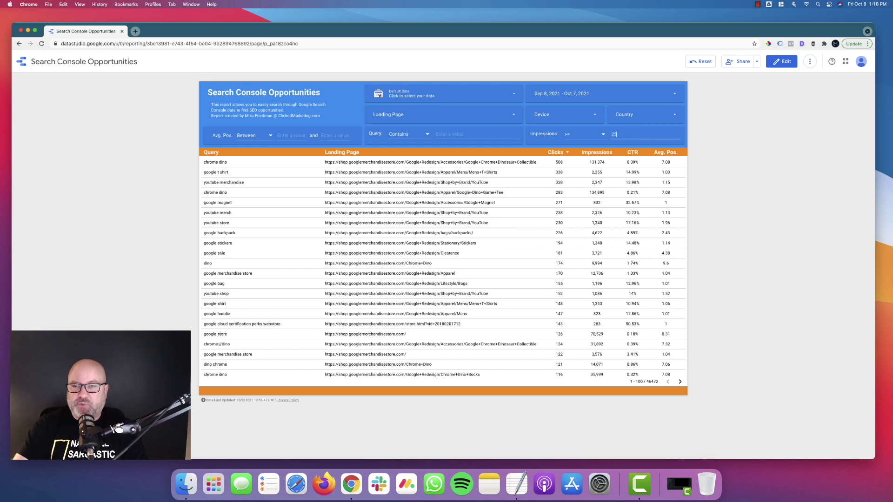
pyautogui.write(',000')
pyautogui.press('Return')
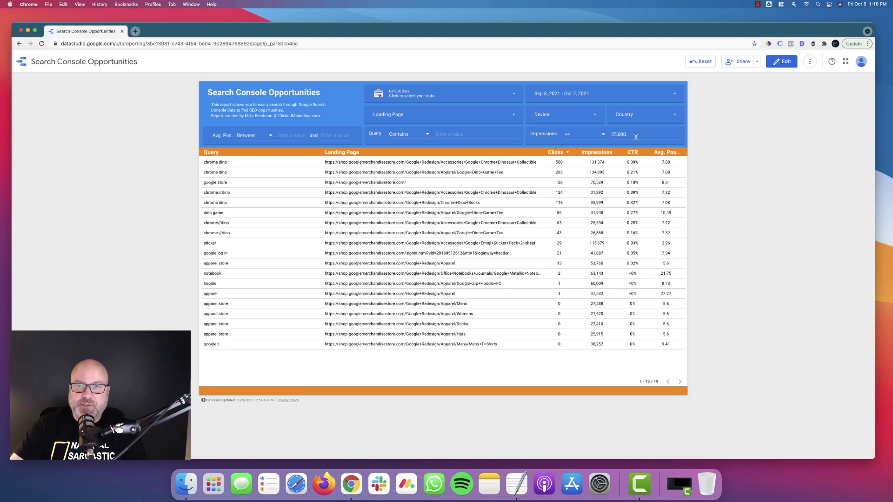
# Step: Reset the report's filters and limit the table to queries that contain "youtube"
pyautogui.click(701, 62)
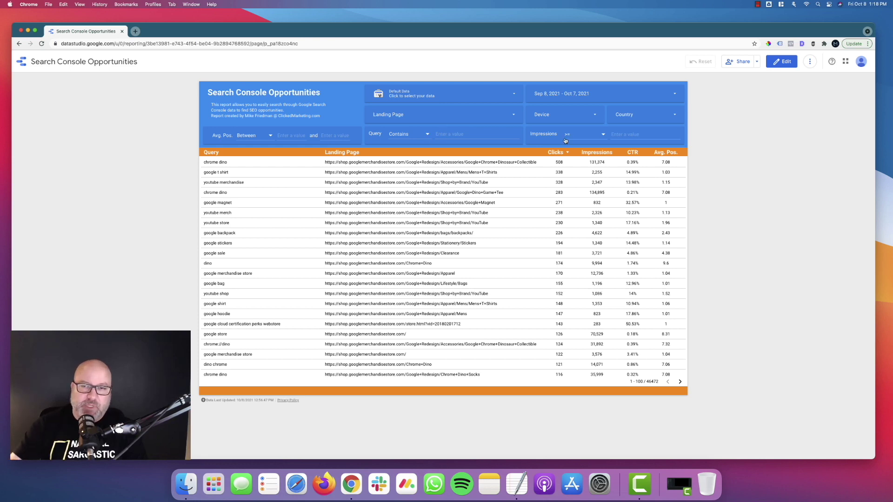
pyautogui.click(408, 136)
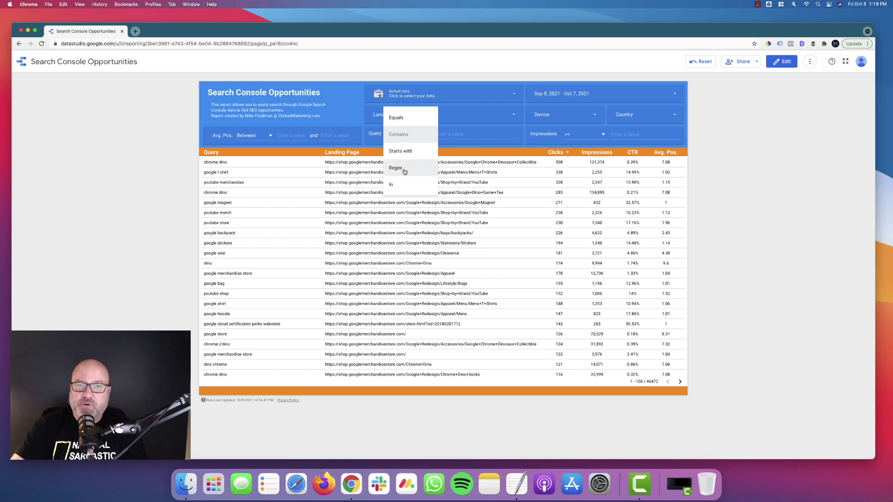
pyautogui.click(454, 137)
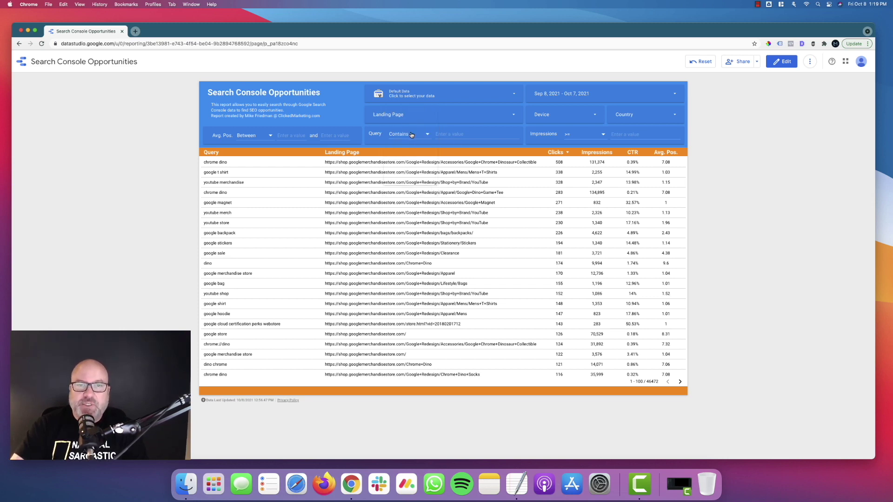
pyautogui.click(412, 135)
pyautogui.click(398, 134)
pyautogui.click(468, 134)
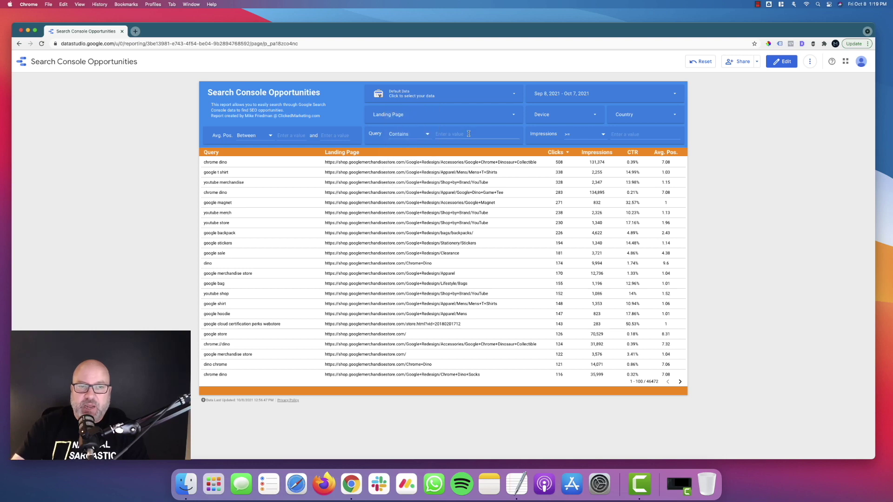
pyautogui.write('youtube')
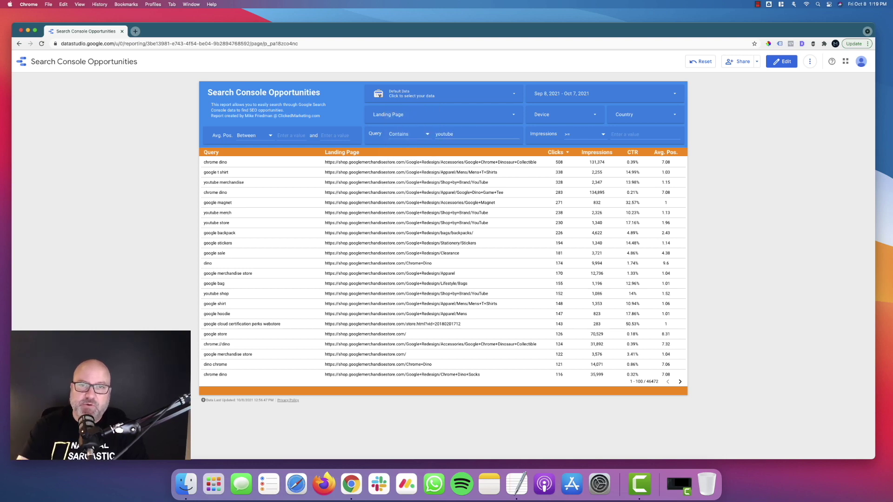
pyautogui.press('Return')
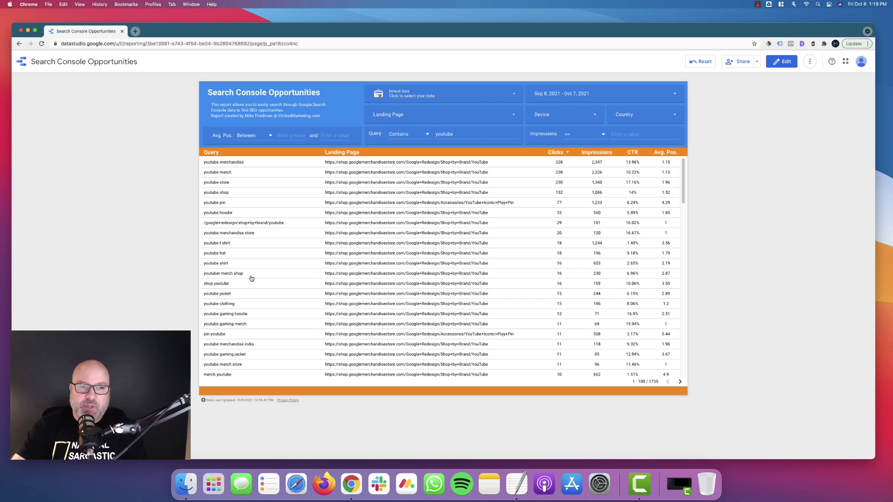
# Step: Look through the queries that contain "youtube", and reset the report's filters
pyautogui.scroll(-5, 251, 278)
pyautogui.scroll(-15, 251, 278)
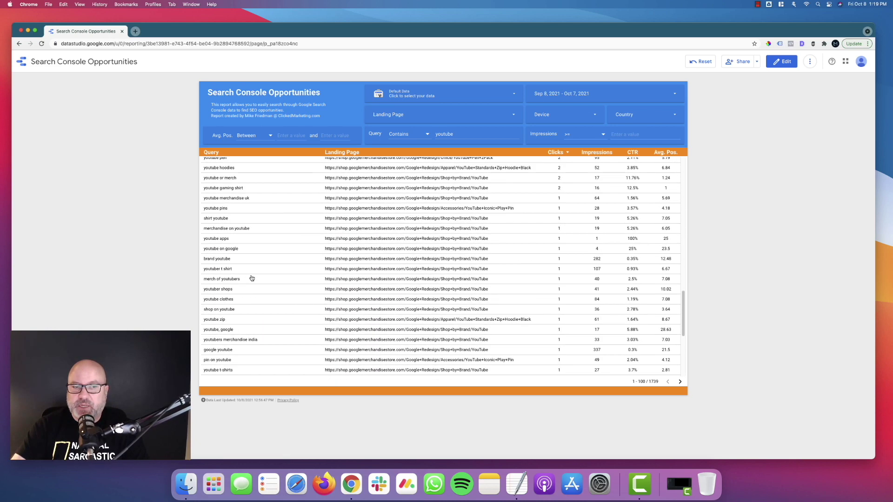
pyautogui.scroll(20, 251, 278)
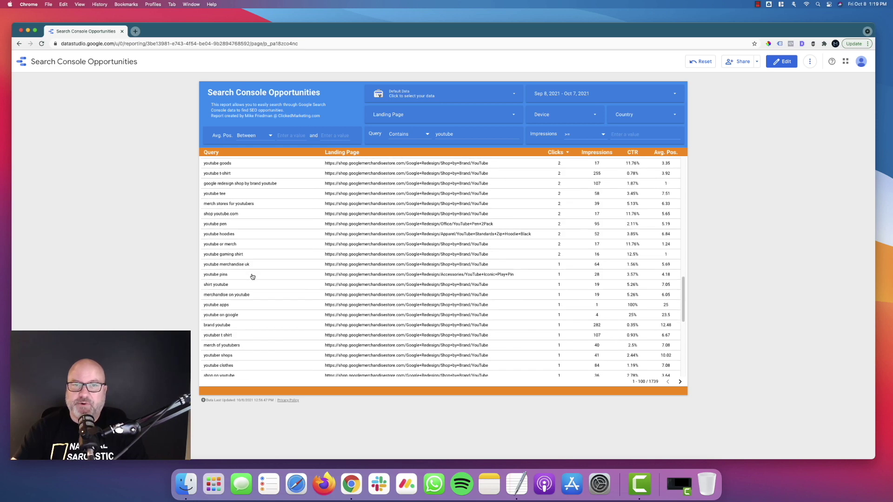
pyautogui.scroll(1, 252, 277)
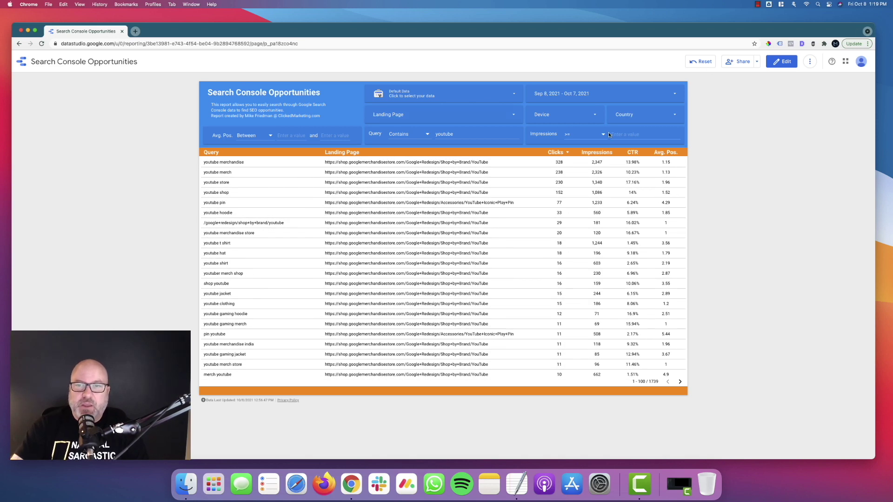
pyautogui.click(701, 62)
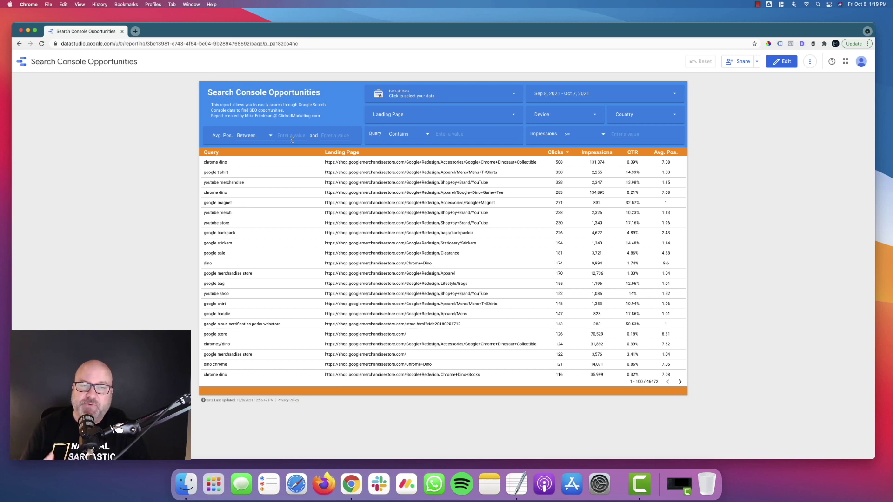
# Step: Filter the table to queries with an average position between 10 and 15
pyautogui.click(262, 136)
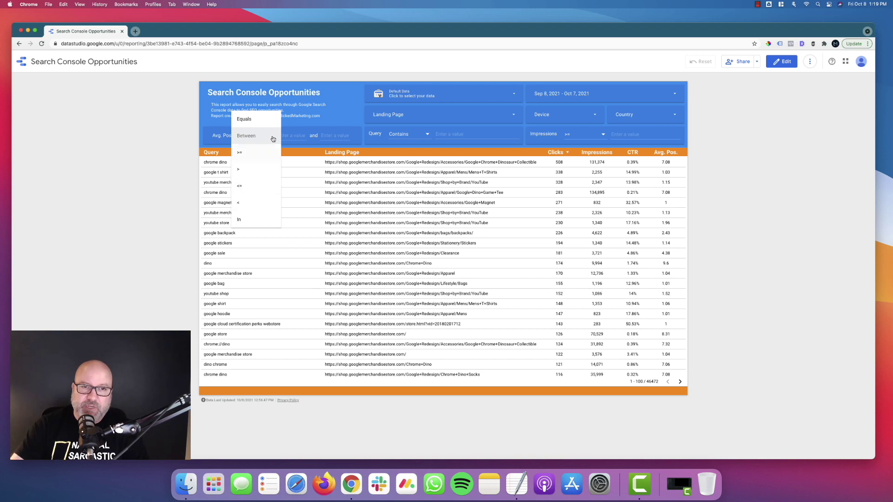
pyautogui.click(262, 135)
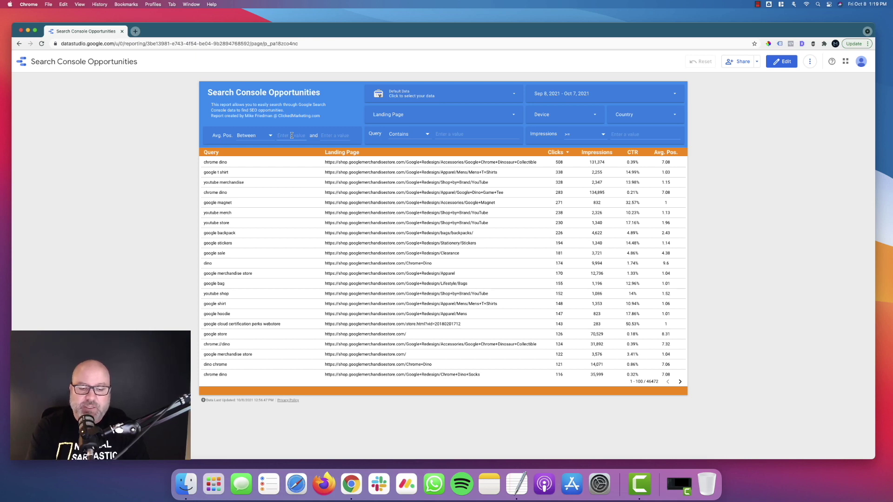
pyautogui.write('10')
pyautogui.click(334, 136)
pyautogui.write('15')
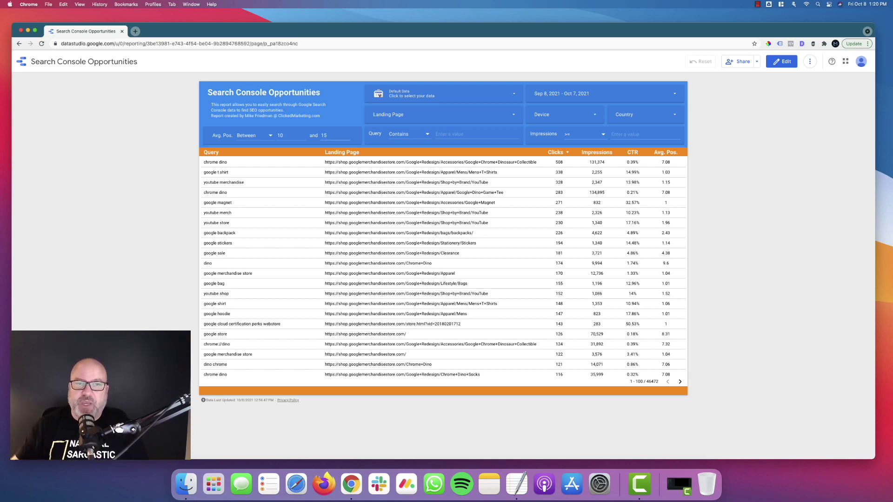
pyautogui.press('Return')
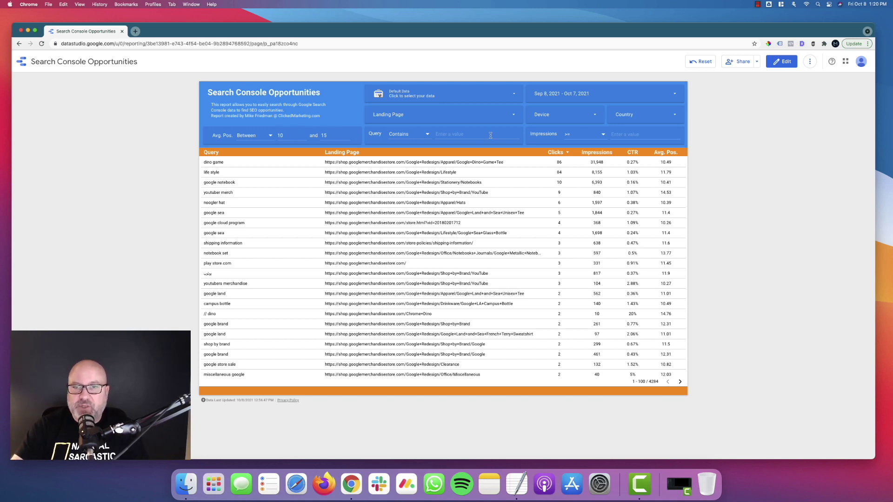
# Step: Limit the table further to rows with impressions greater than or equal to 5,000
pyautogui.click(628, 135)
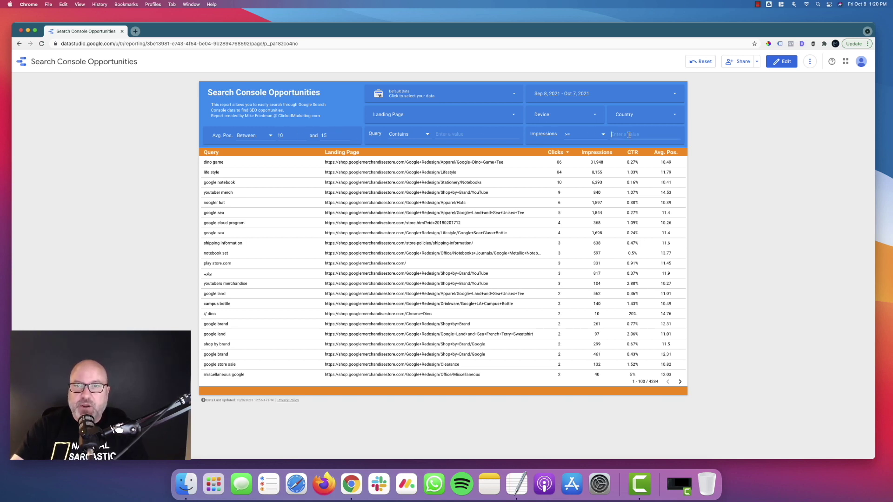
pyautogui.write('25000')
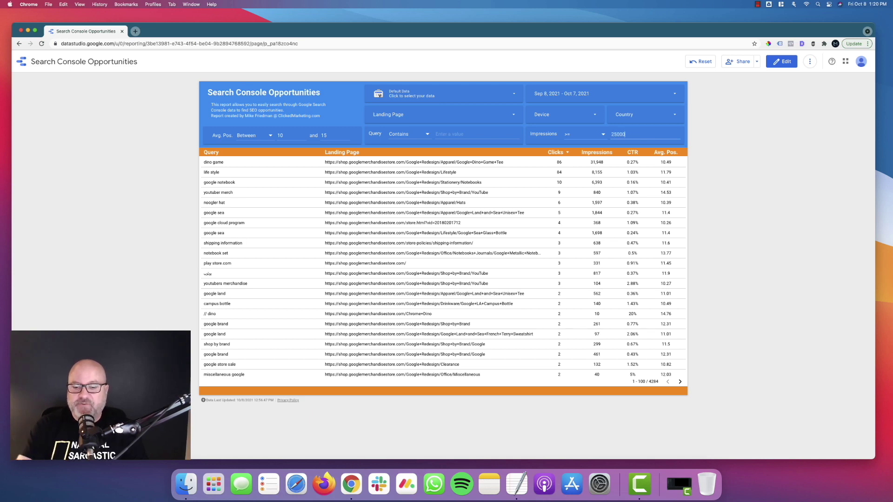
pyautogui.press('BackSpace')
pyautogui.press('BackSpace')
pyautogui.press('BackSpace')
pyautogui.press('BackSpace')
pyautogui.press('BackSpace')
pyautogui.write('5000')
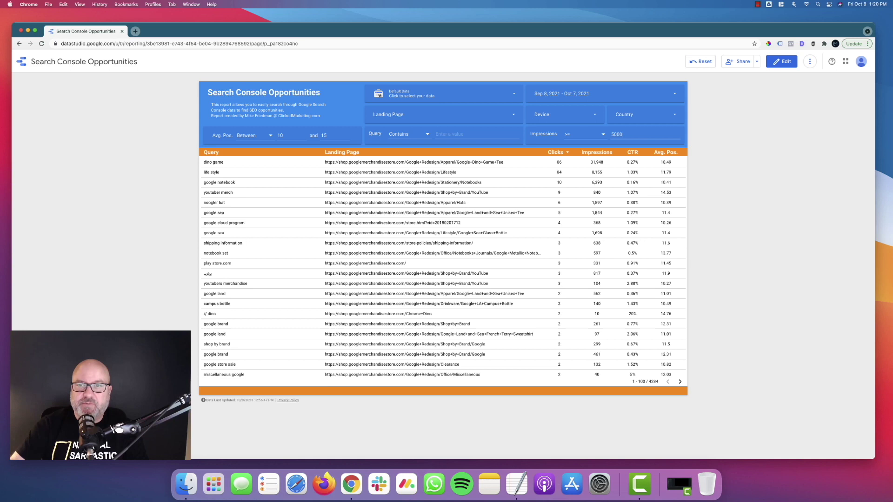
pyautogui.press('Return')
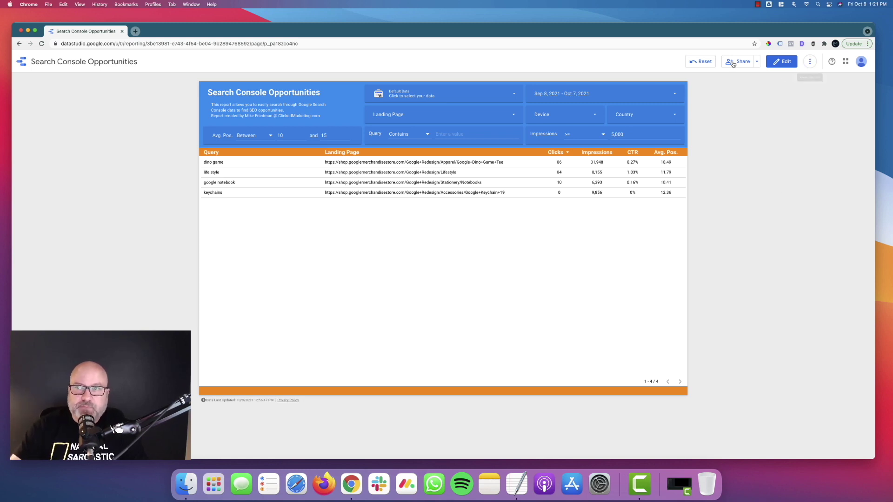
# Step: Make a copy of the report with the sample Search Console URL and Site data sources, and switch the copy to view mode
pyautogui.click(810, 62)
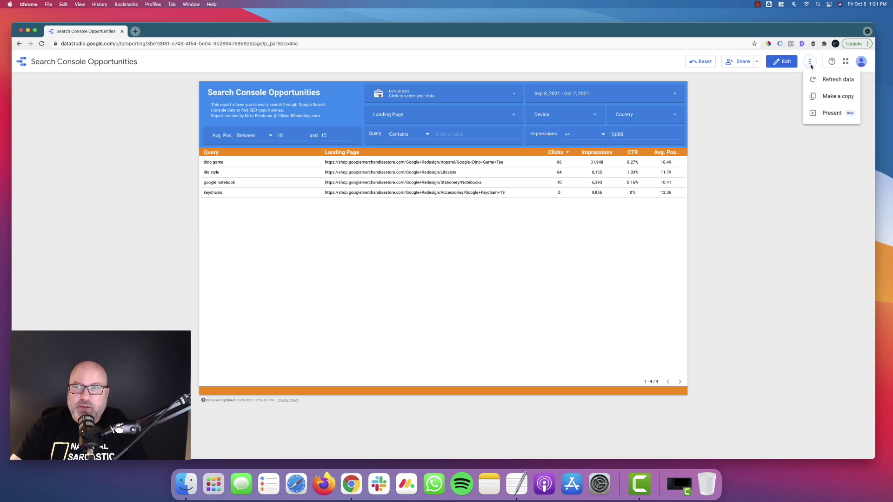
pyautogui.click(837, 96)
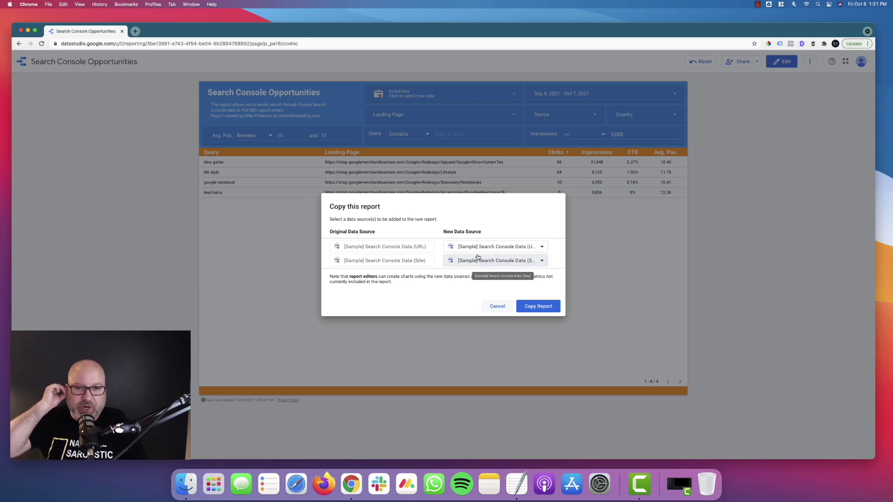
pyautogui.click(534, 305)
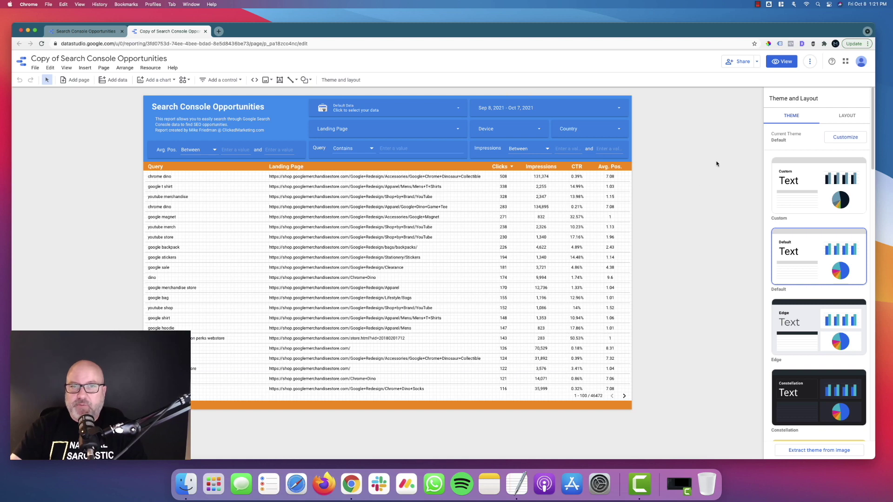
pyautogui.click(788, 63)
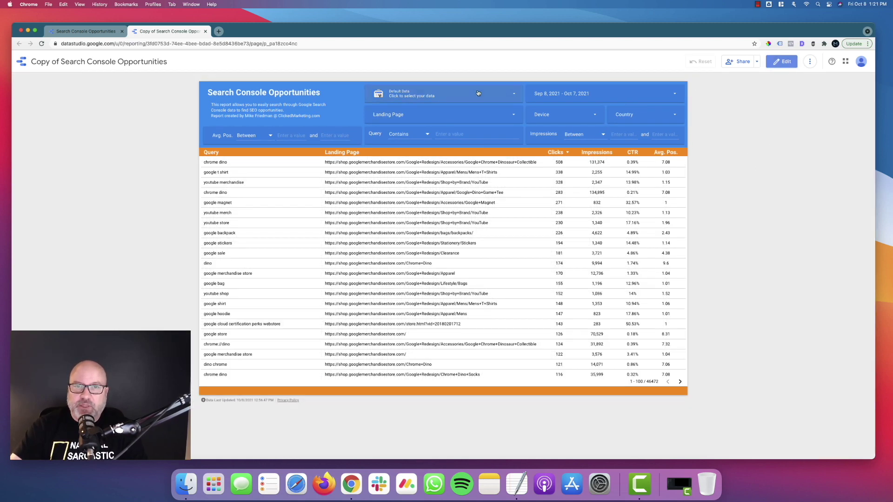